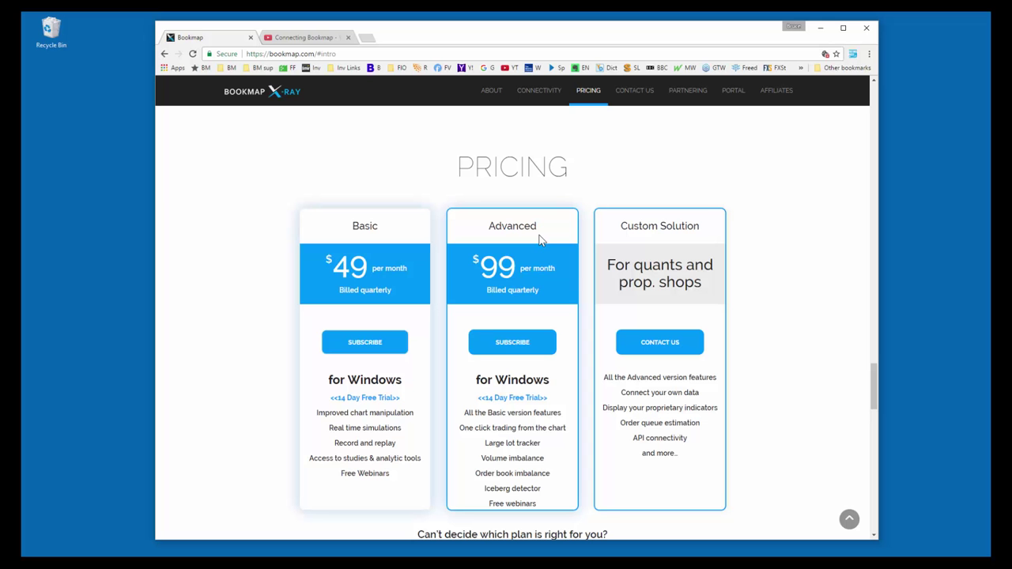
- Go to the Bookmap members' portal page from the bookmap.com navigation bar
click(734, 92)
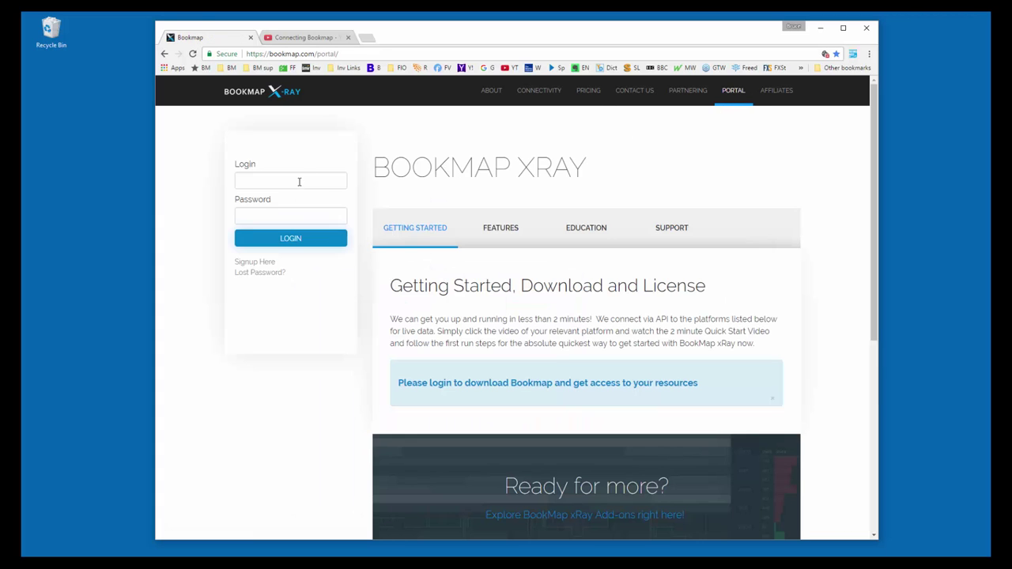
click(298, 180)
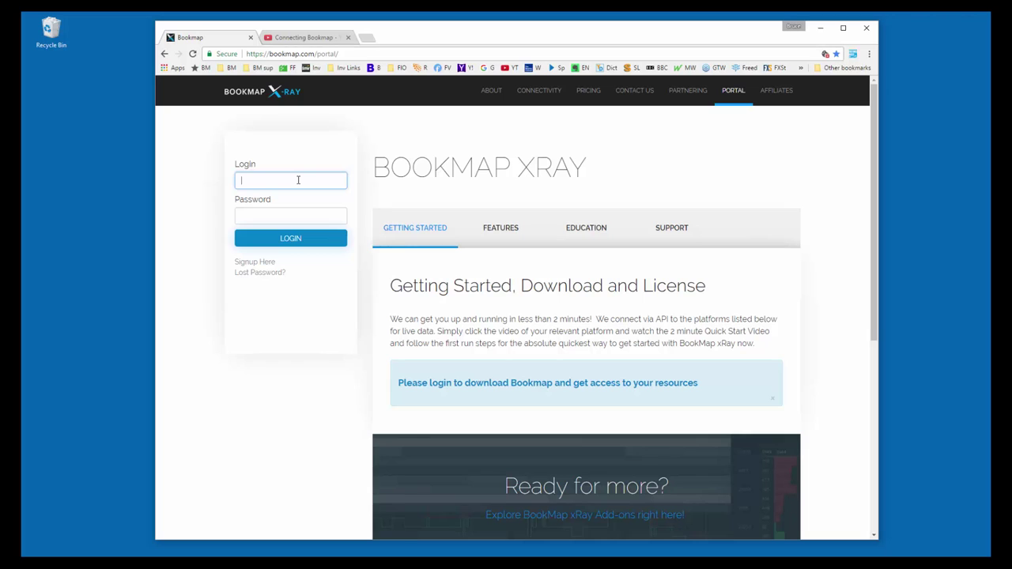
text(brucep)
key(Tab)
text(••••••)
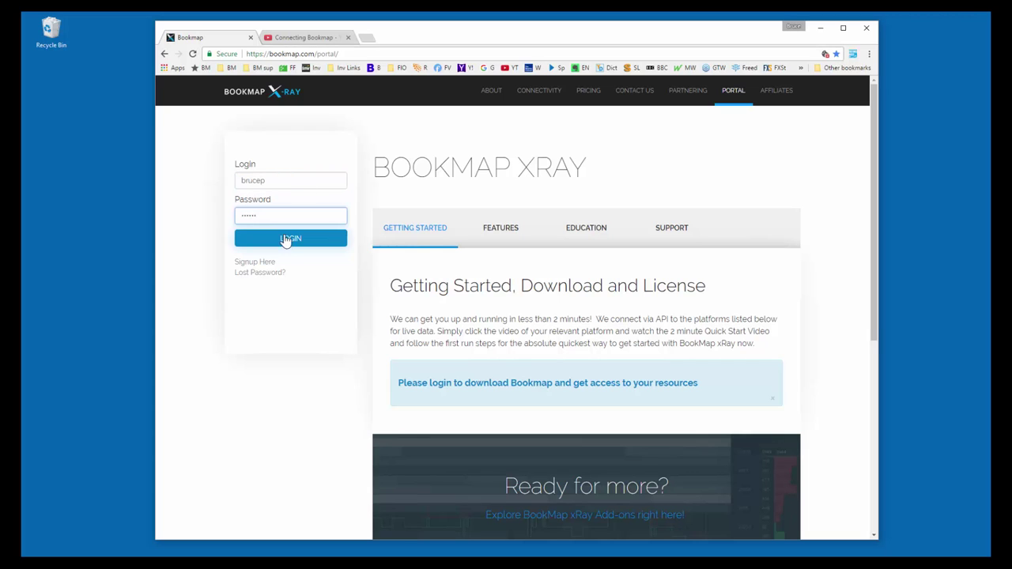
click(289, 238)
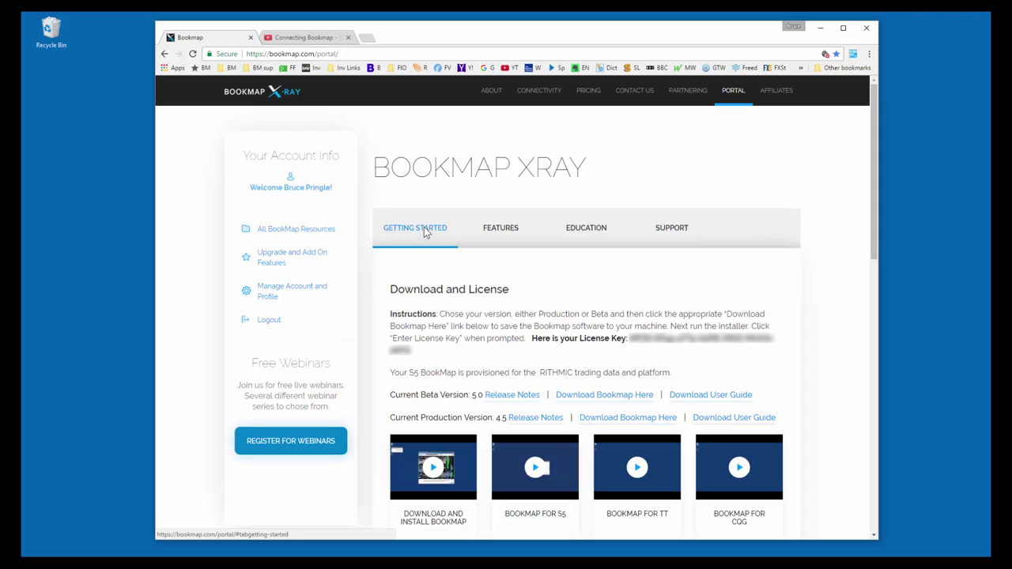
- Select the license key on the portal's Download and License section
drag(626, 338, 653, 350)
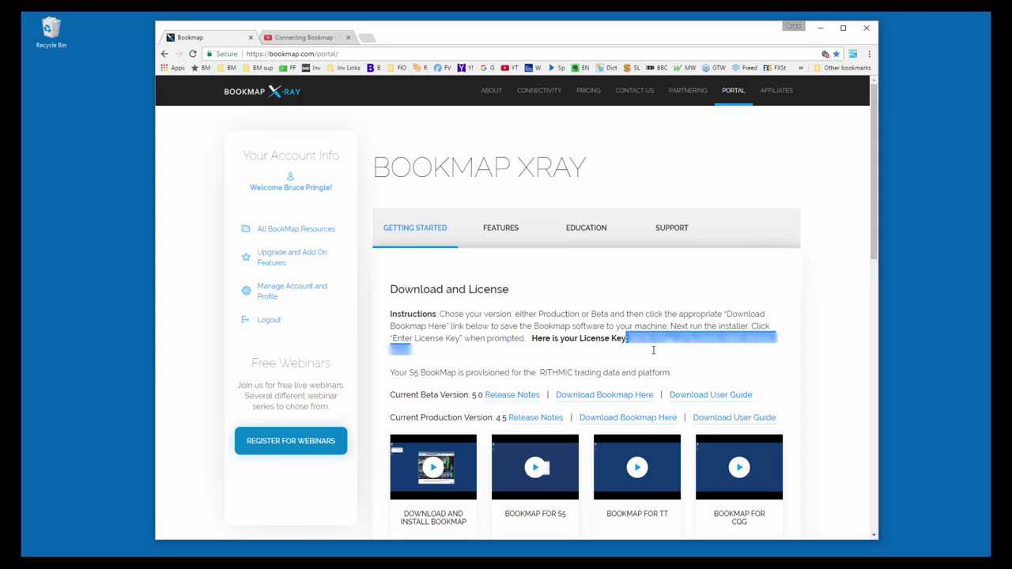
click(555, 339)
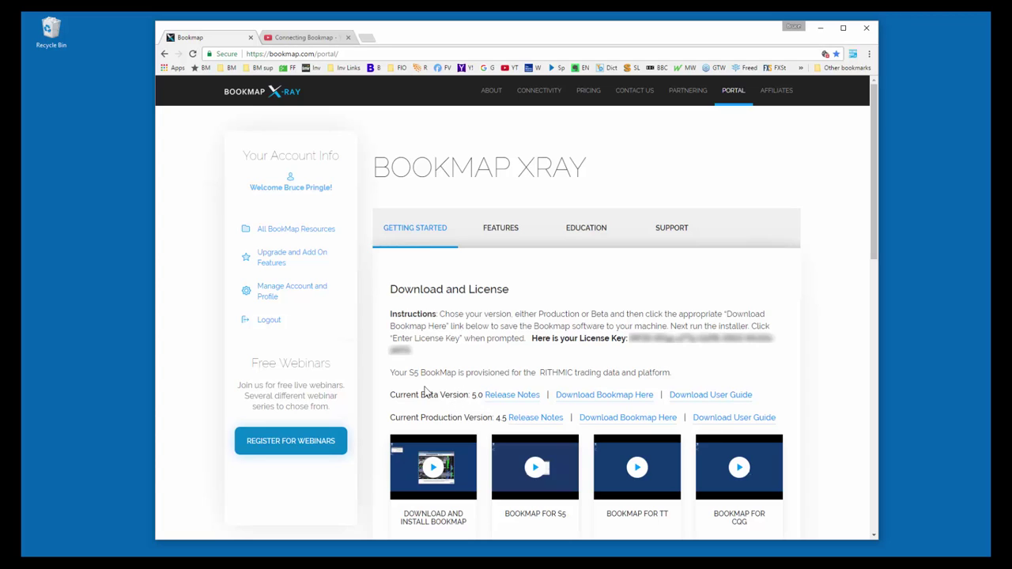
drag(400, 373, 411, 372)
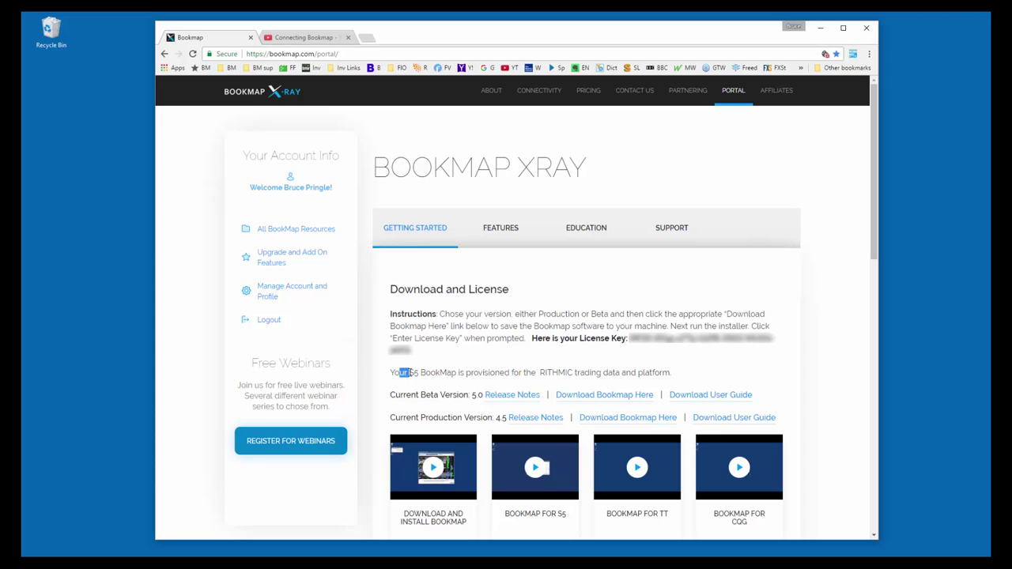
click(465, 373)
- Launch the Bookmap 5.1.1 installer from the Downloads folder
click(219, 528)
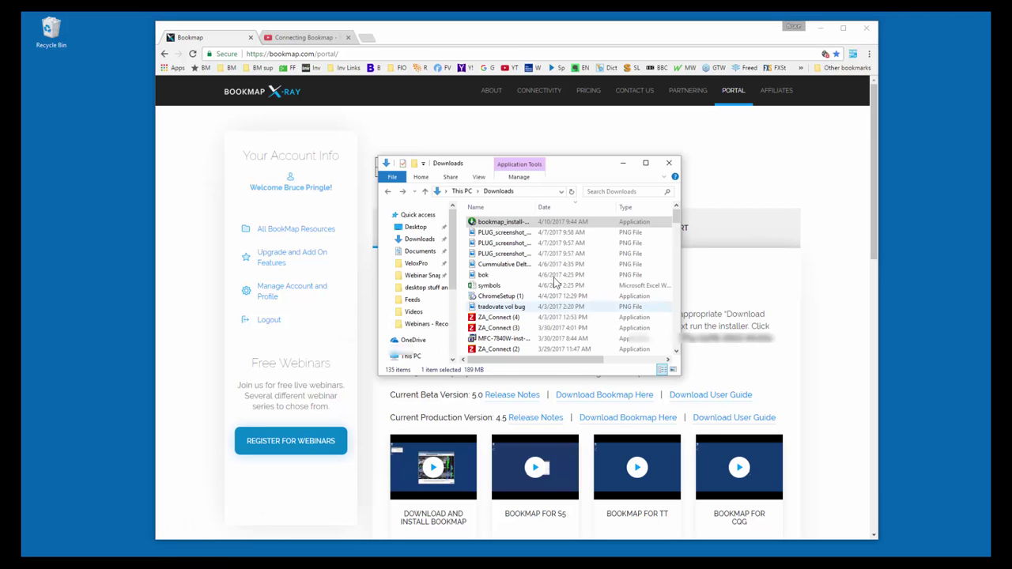
drag(564, 163, 597, 164)
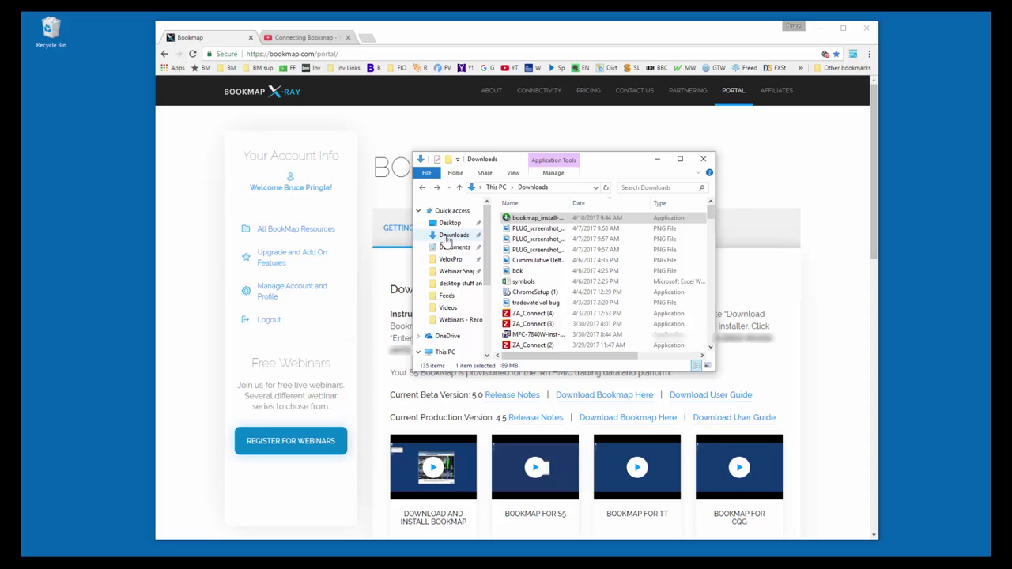
mouse_move(502, 221)
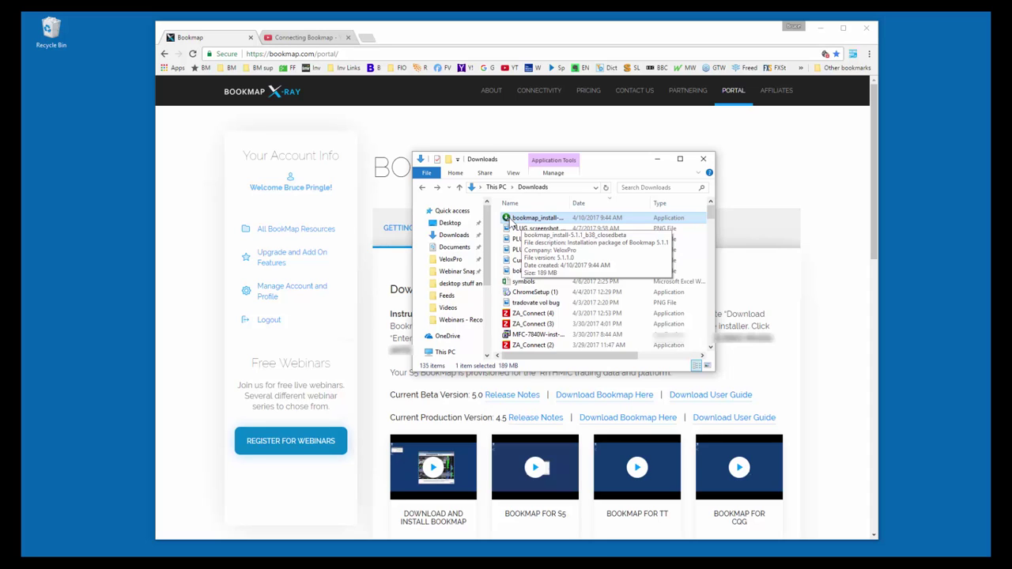
double_click(509, 217)
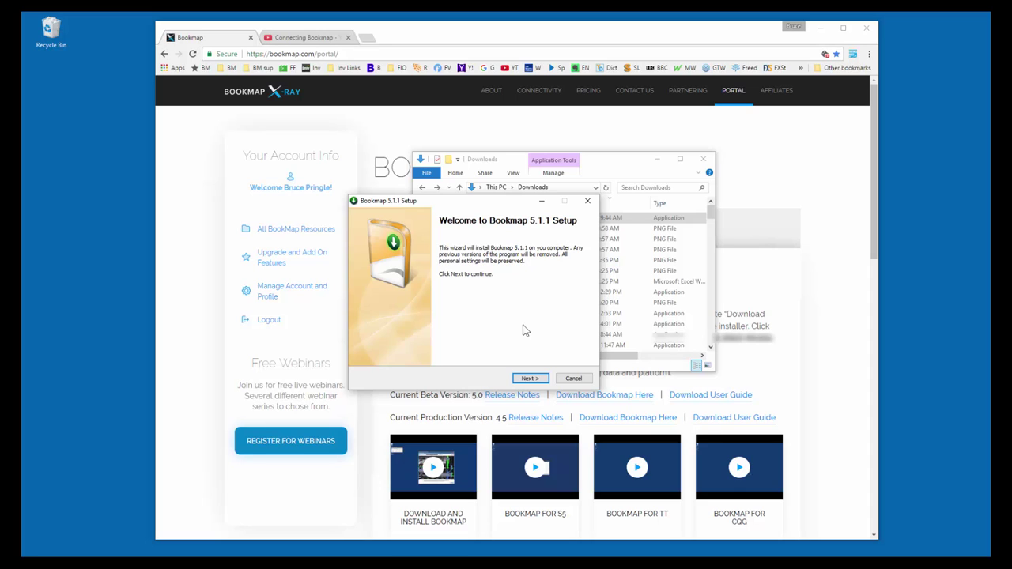
- Accept the license agreement and install Bookmap 5.1.1 to the default install and data folders
click(529, 377)
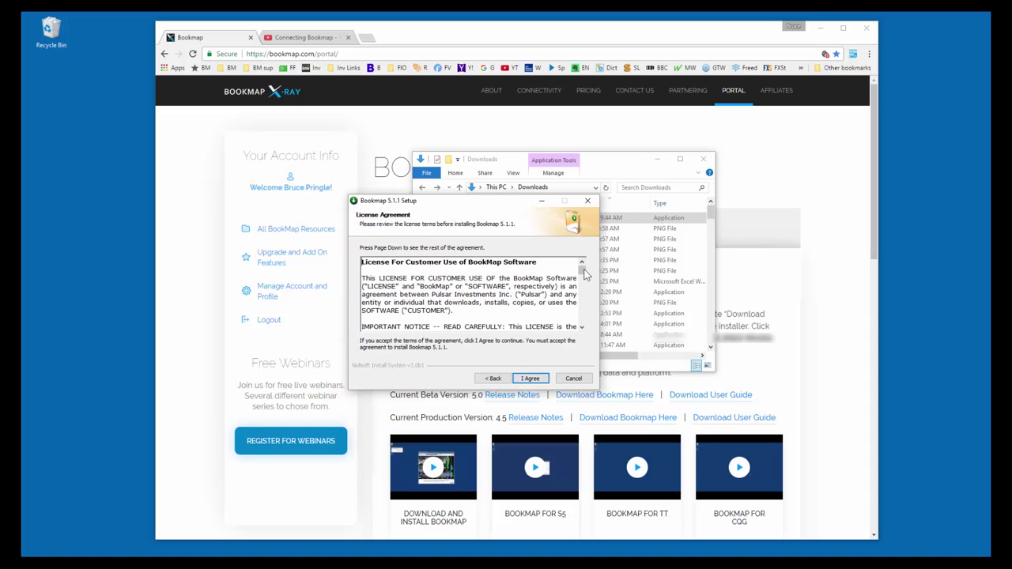
drag(584, 273, 585, 281)
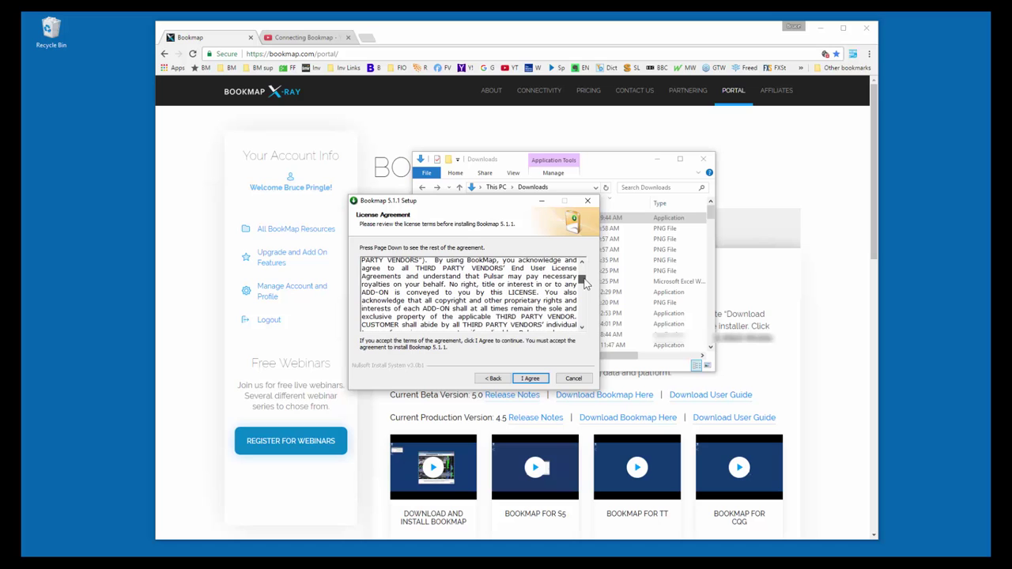
click(532, 379)
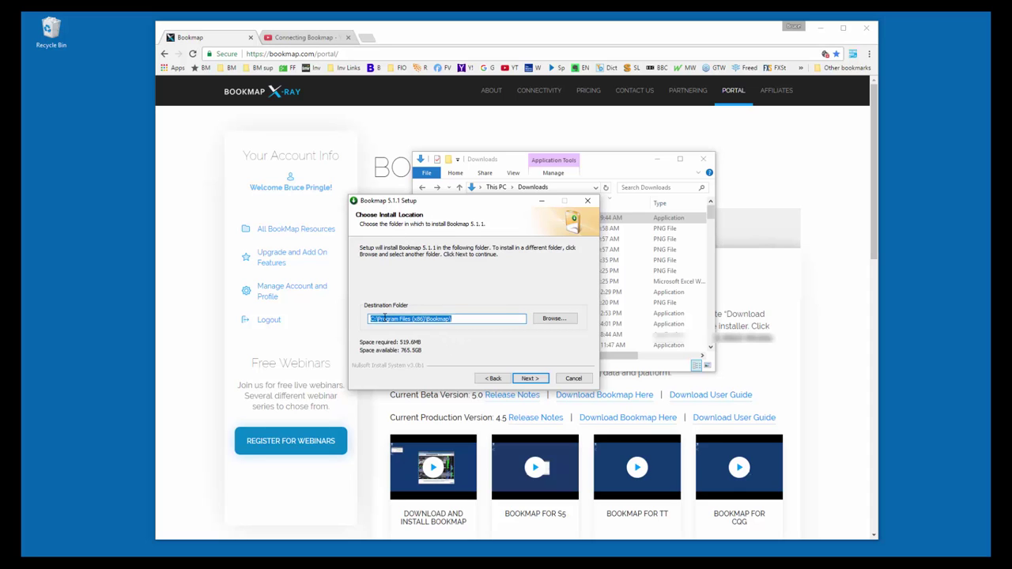
click(531, 378)
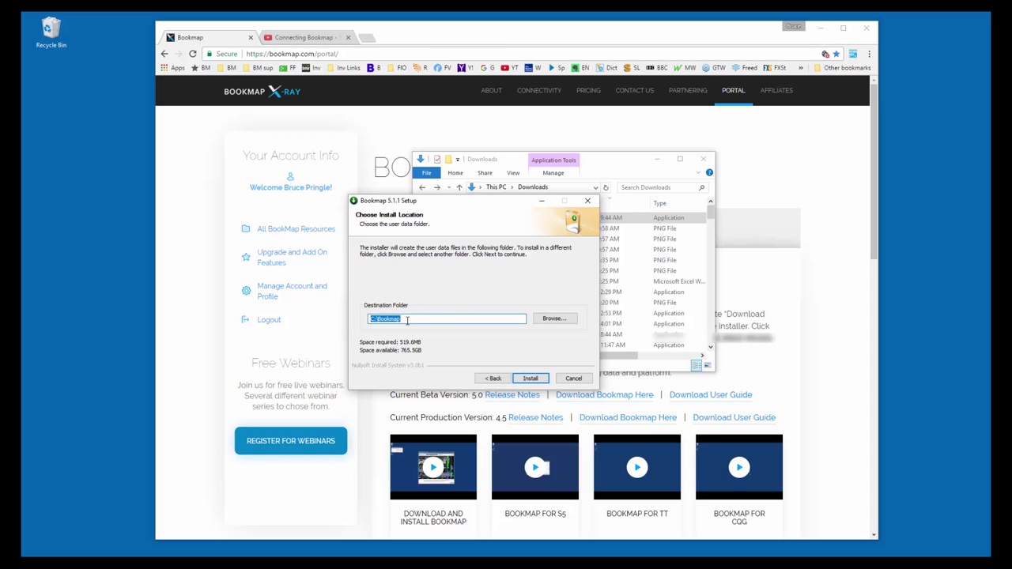
click(531, 379)
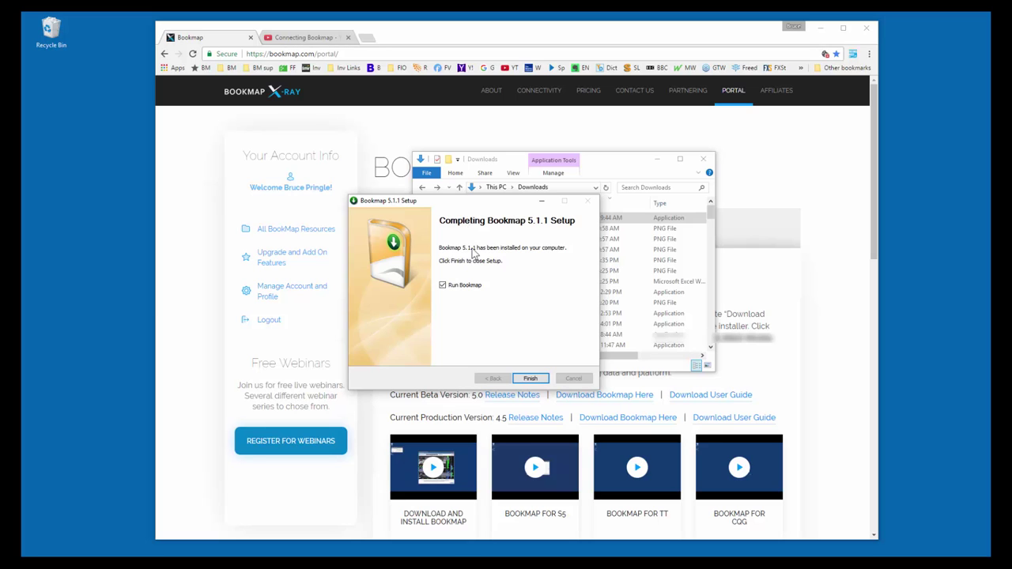
click(444, 289)
- Finish setup so Bookmap runs, then bring the portal showing the license key forward
click(529, 380)
click(532, 381)
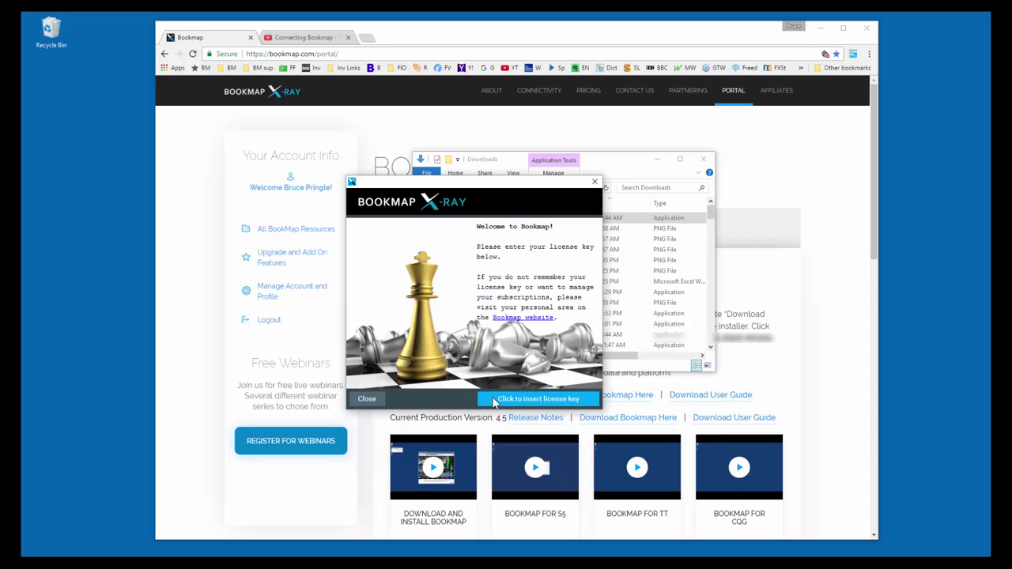
click(583, 37)
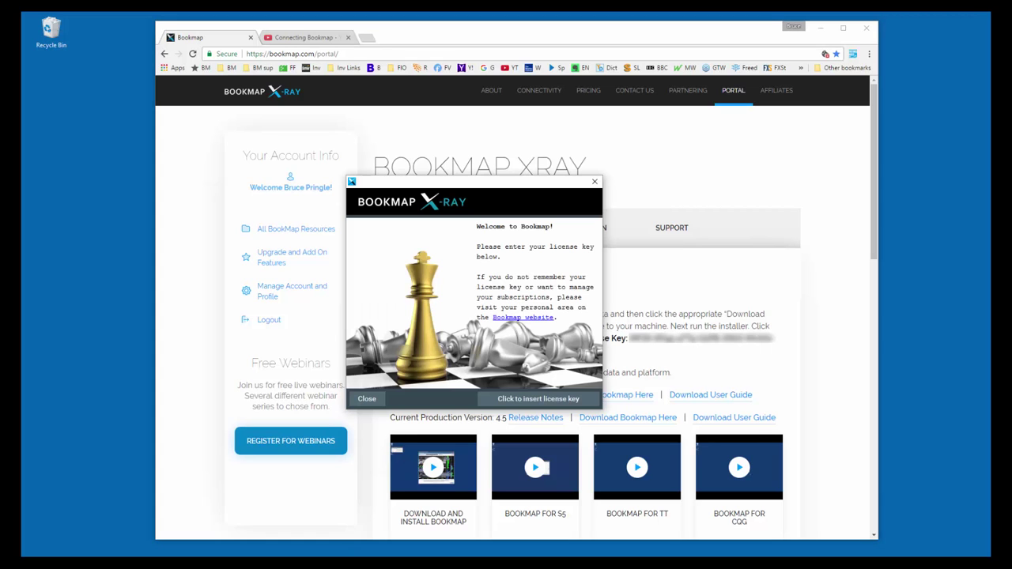
- Paste the license key into Bookmap, activate it, and acknowledge the approval
click(526, 399)
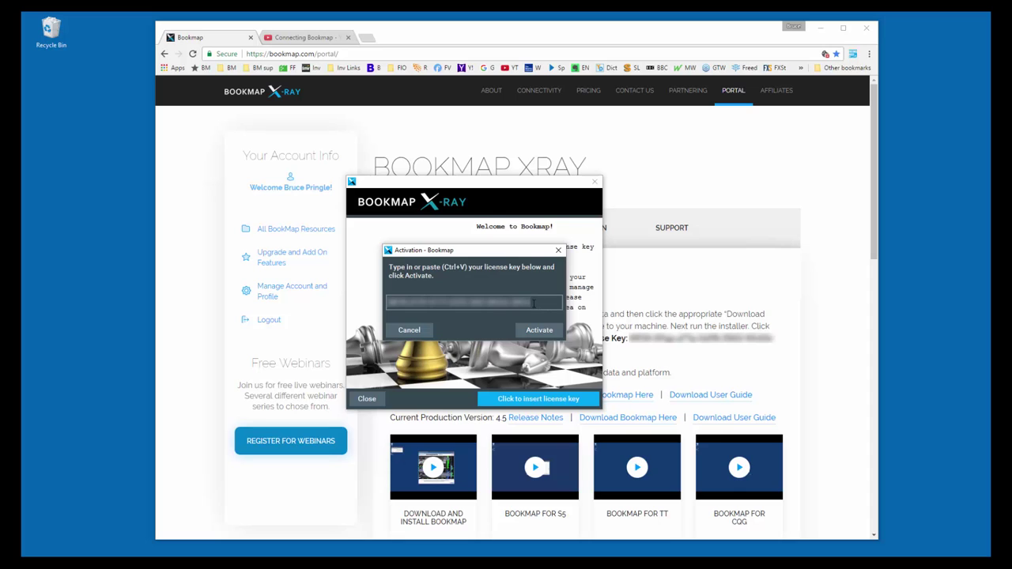
click(541, 332)
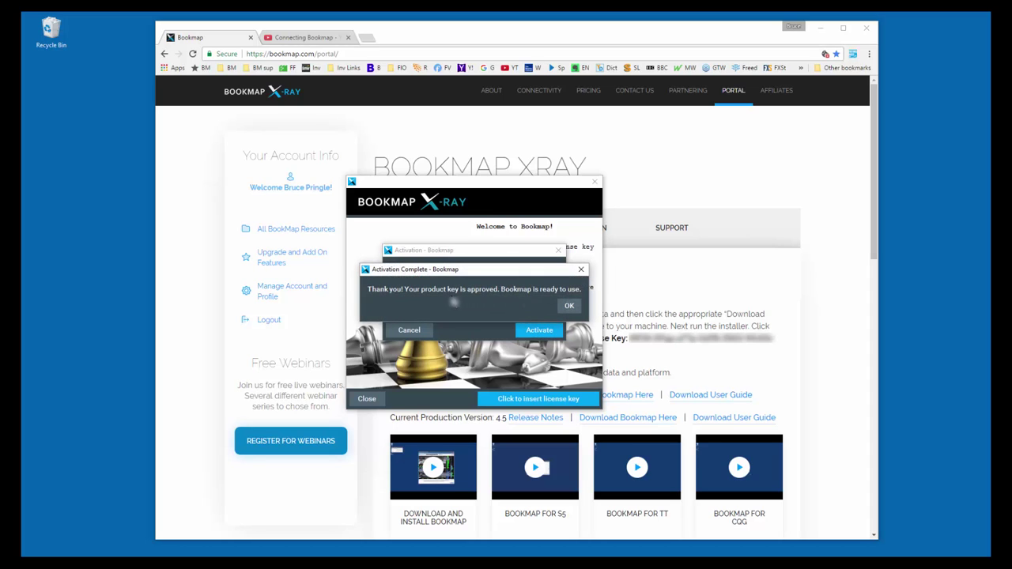
click(569, 307)
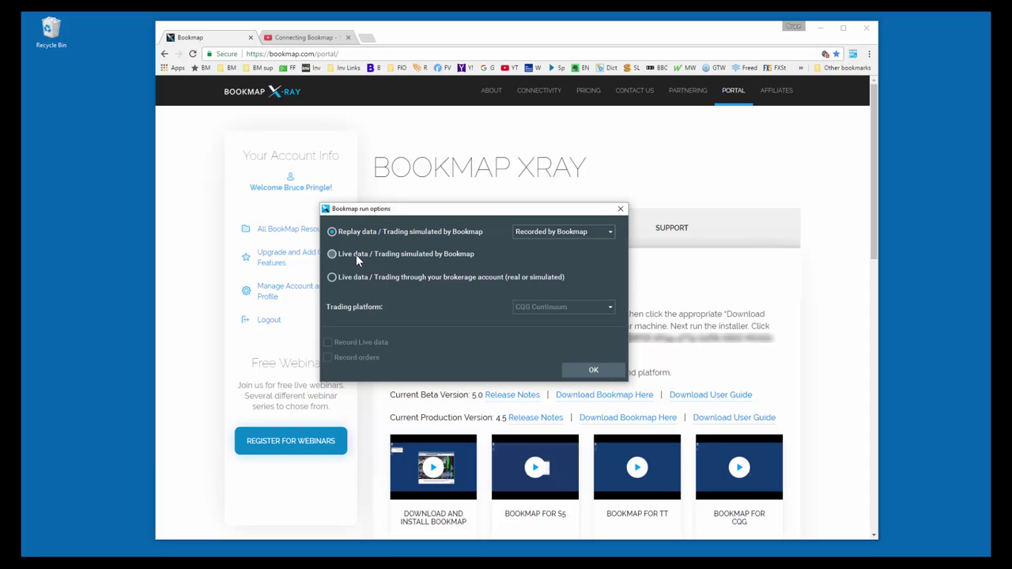
- Run Bookmap with live CQG Continuum data, Bookmap-simulated trading and live data recording
click(355, 254)
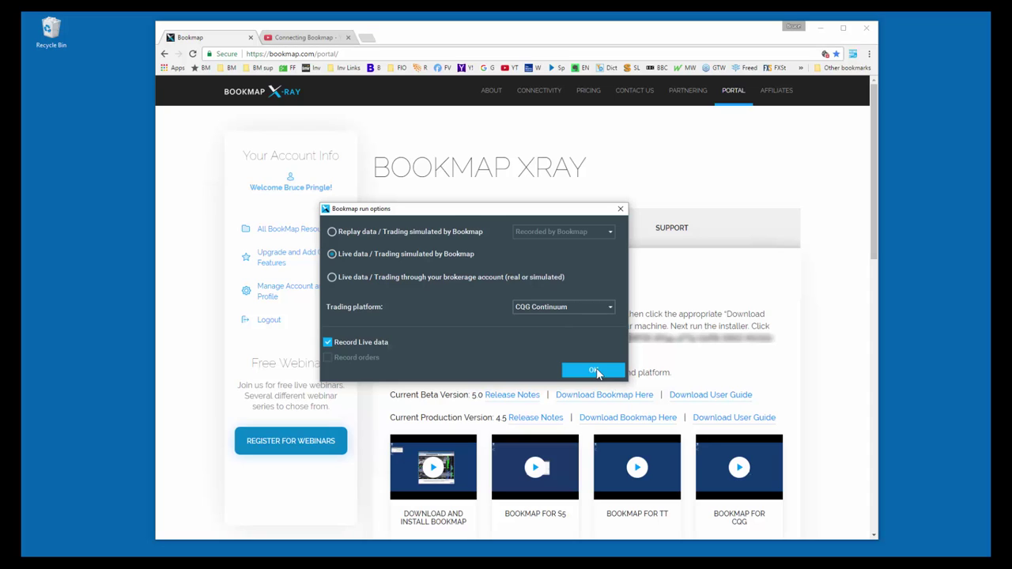
click(590, 371)
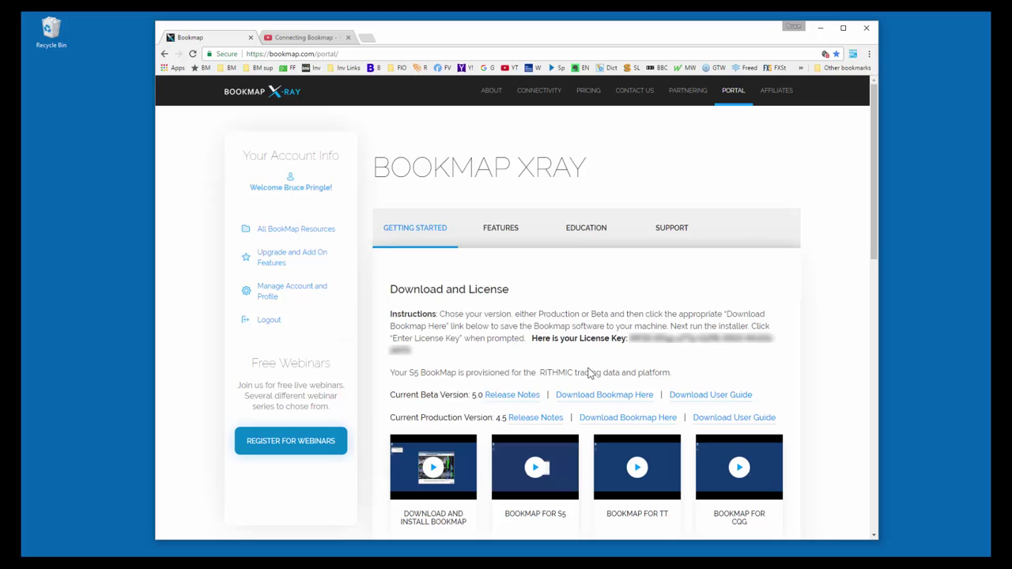
- Log on to CQG, widen the Bookmap chart window leftward, and return to the portal page
click(435, 393)
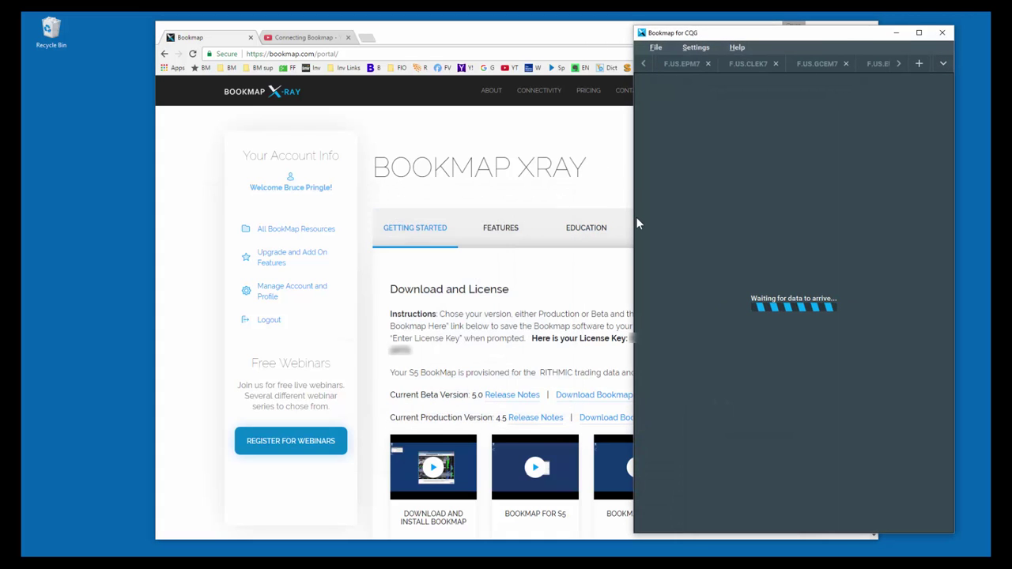
drag(633, 217, 155, 217)
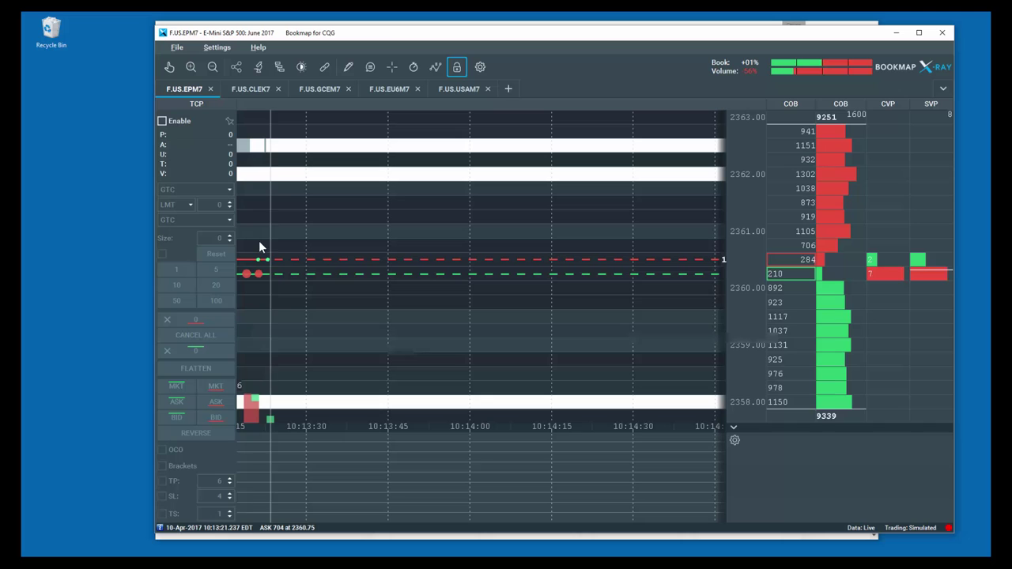
drag(393, 35, 377, 48)
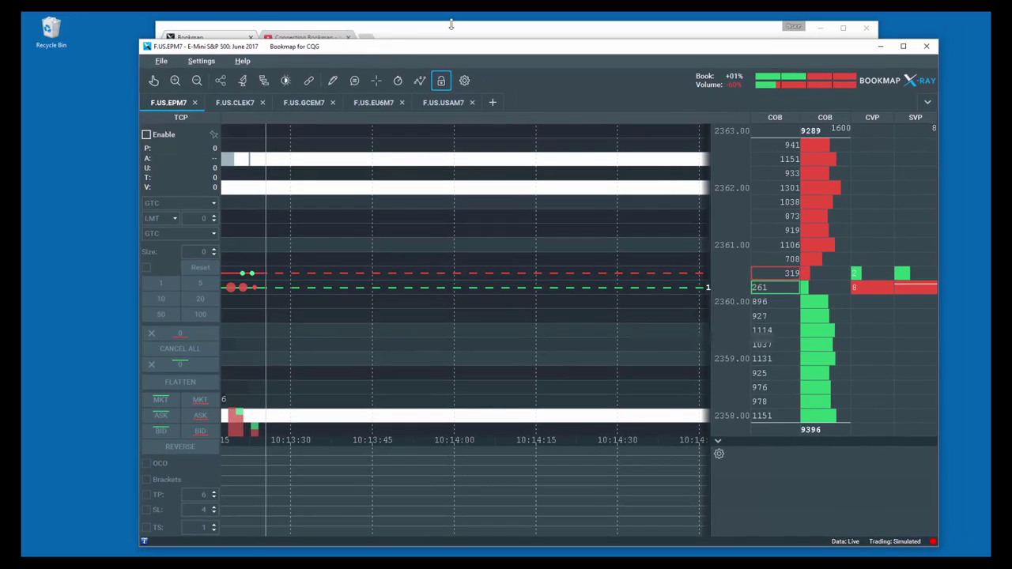
click(447, 33)
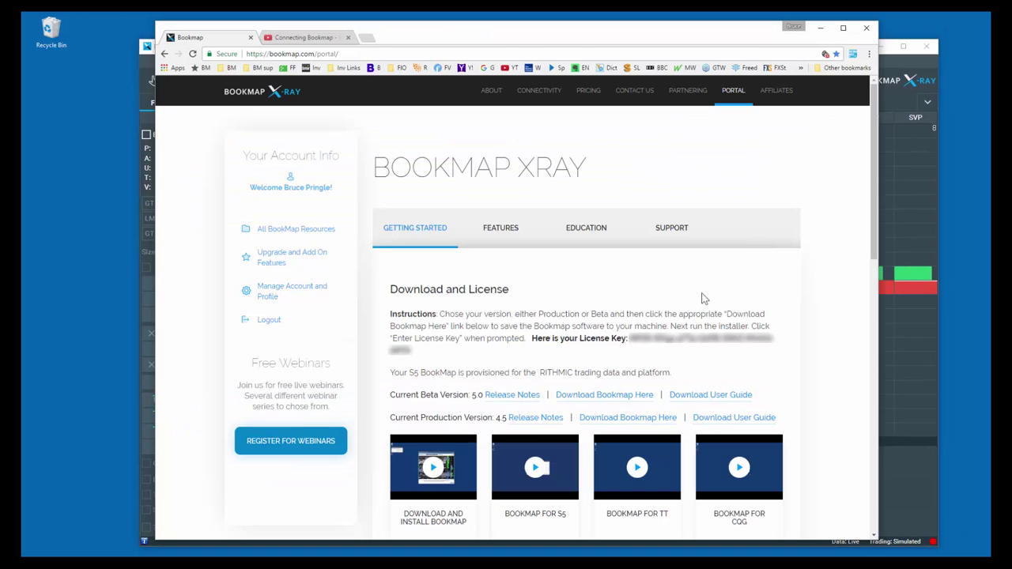